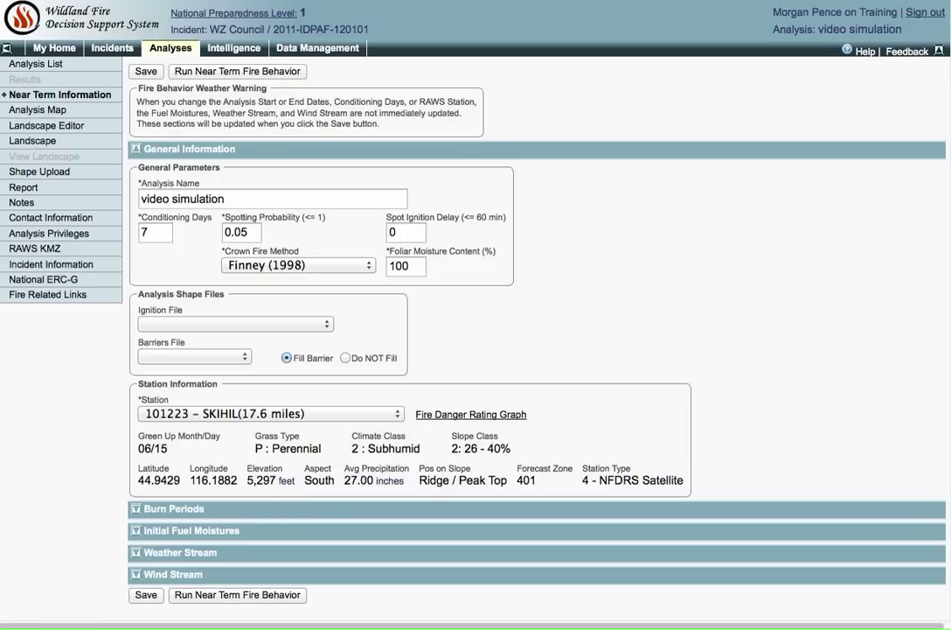
# - Open the Landscape Editor and start a new landscape editor rule
pyautogui.click(51, 132)
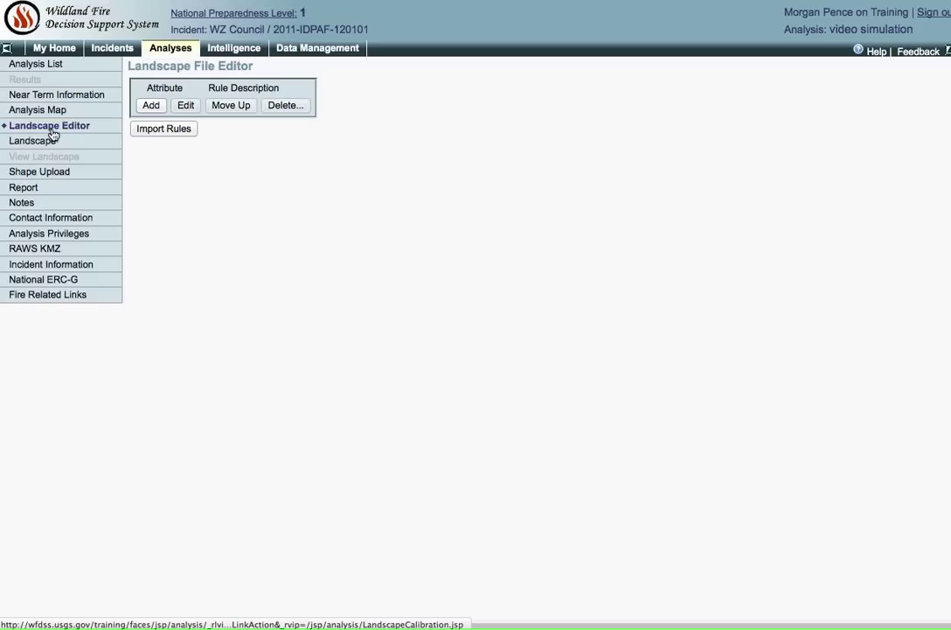
pyautogui.click(153, 108)
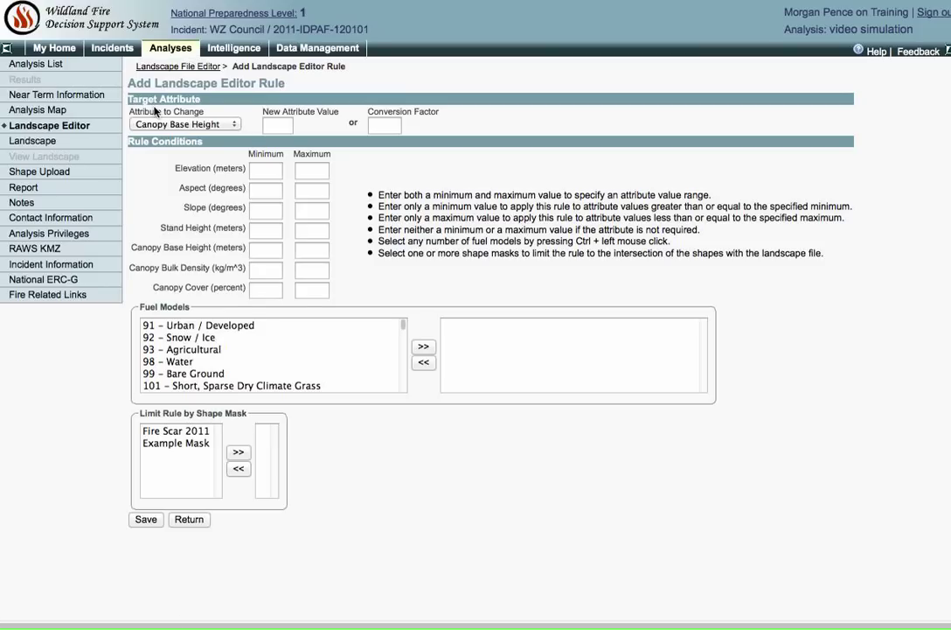
pyautogui.click(229, 125)
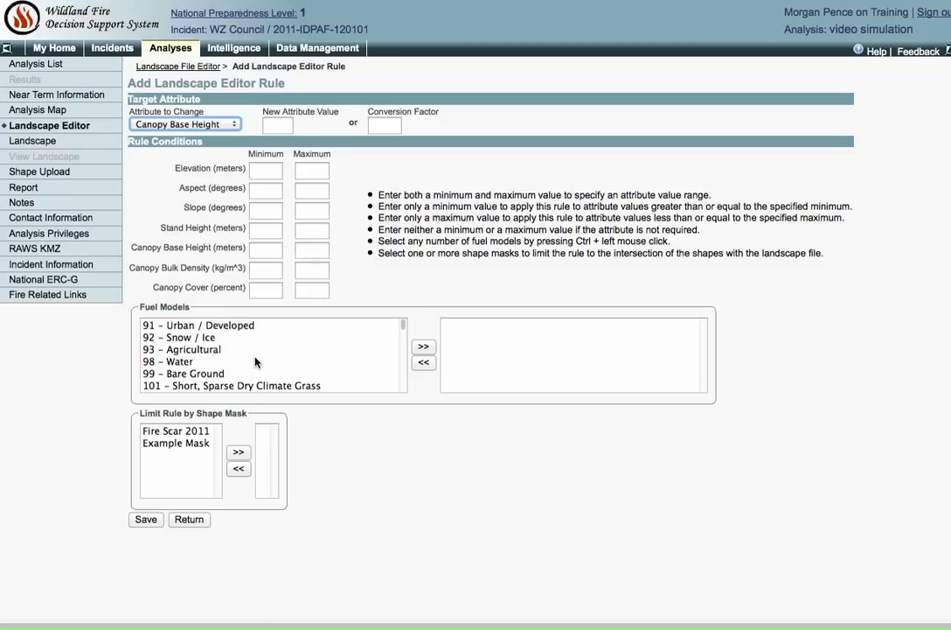
# - Enter a minimum elevation of 2000 meters in the rule conditions, and clear it again
pyautogui.click(264, 172)
pyautogui.write('2')
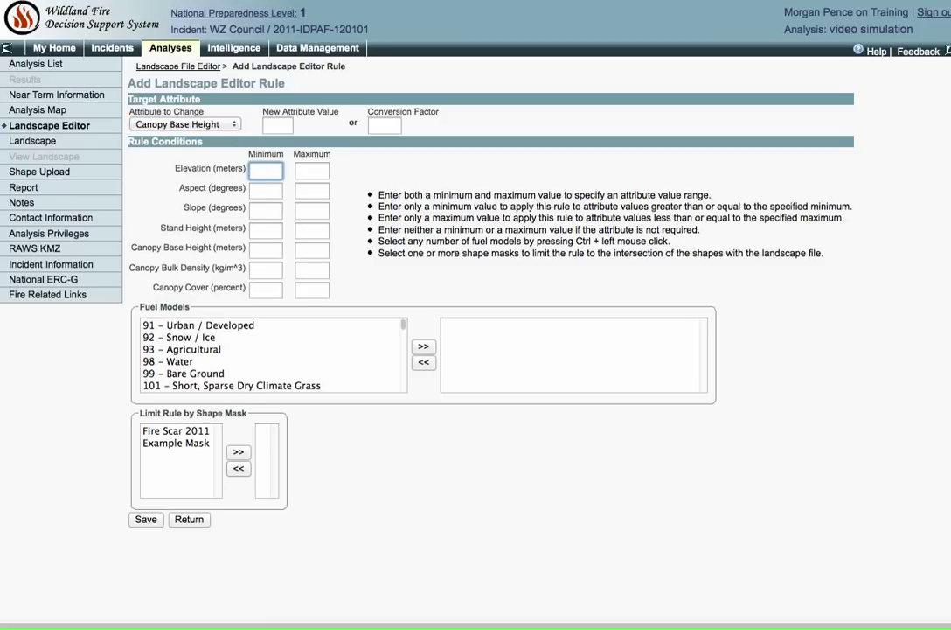
pyautogui.write('000')
pyautogui.press('BackSpace')
pyautogui.press('BackSpace')
pyautogui.press('BackSpace')
pyautogui.press('BackSpace')
# - Add fuel model 101 - Short, Sparse Dry Climate Grass to the rule's fuel models and remove it again
pyautogui.click(181, 394)
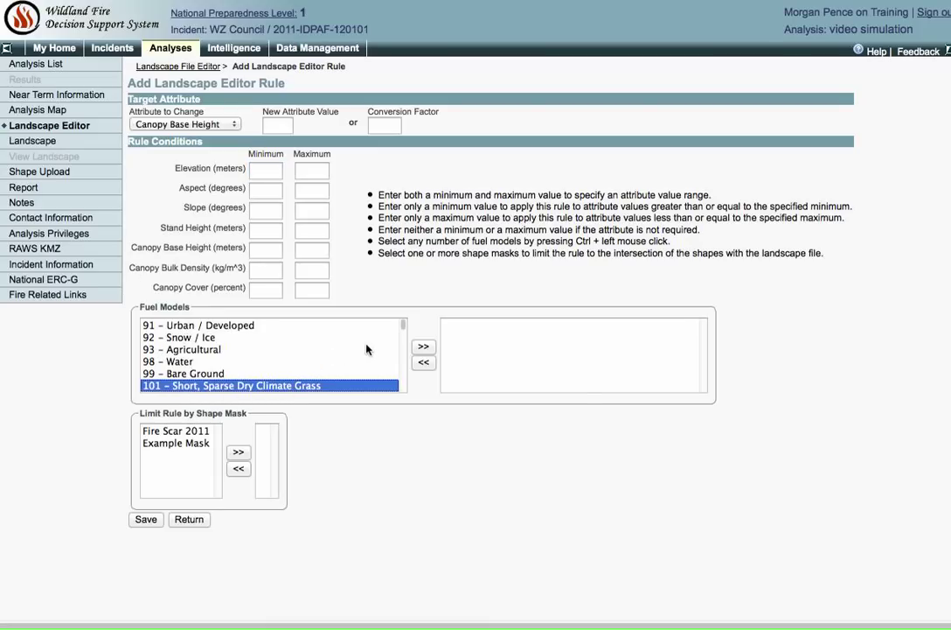
pyautogui.click(420, 347)
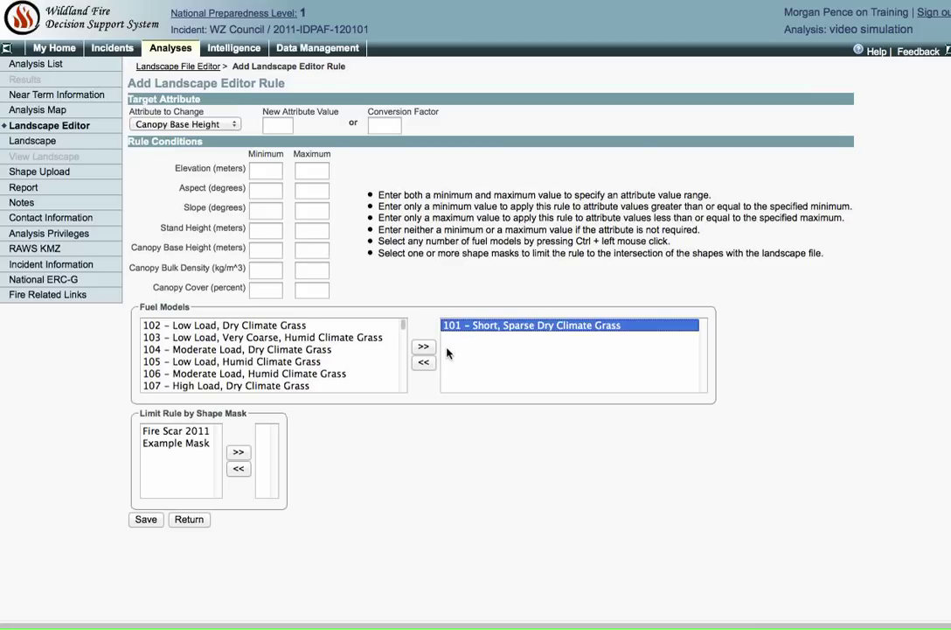
pyautogui.click(423, 362)
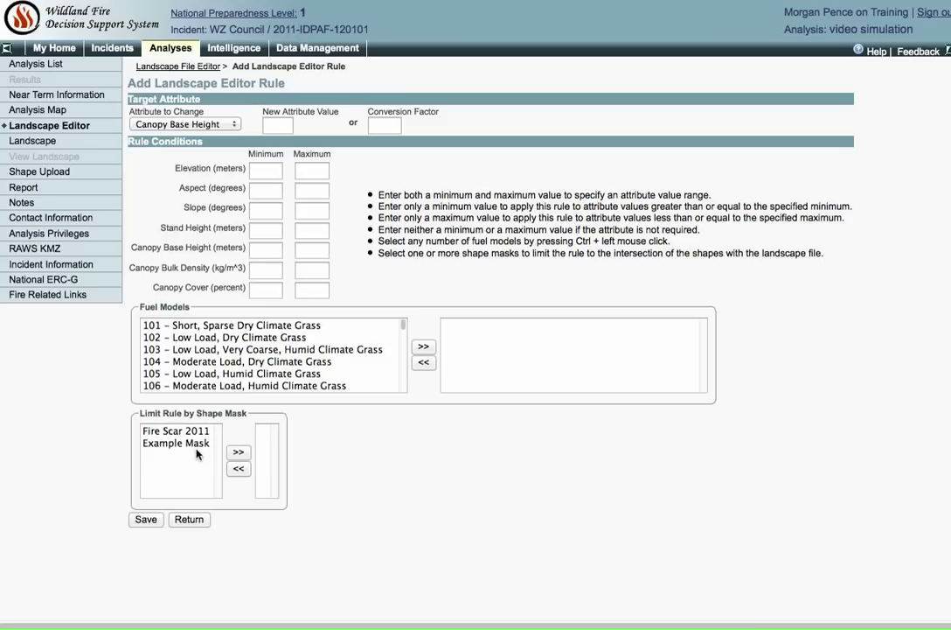
# - Limit the rule to the Fire Scar 2011 shape mask, and take the mask back out
pyautogui.click(176, 432)
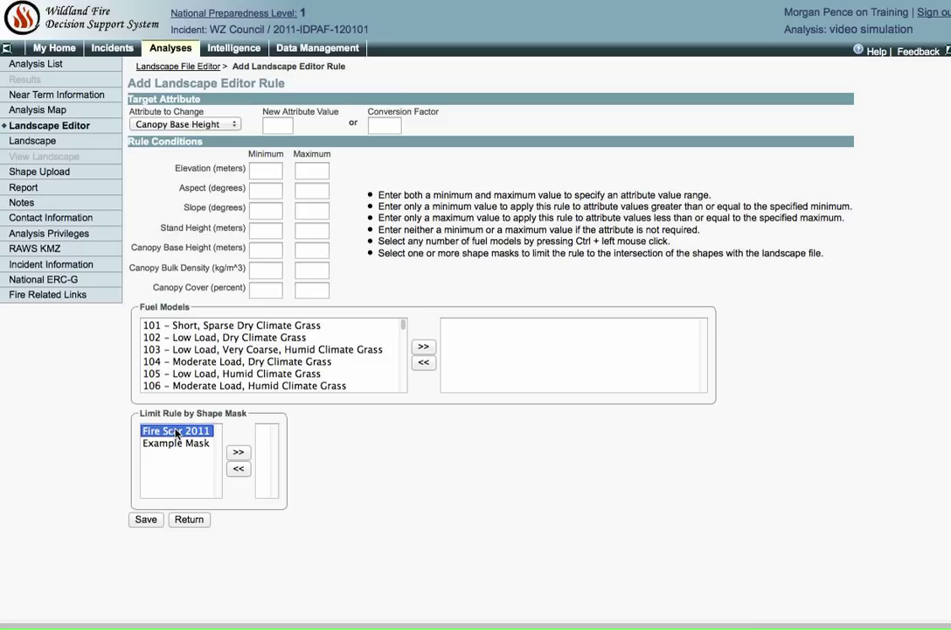
pyautogui.click(238, 452)
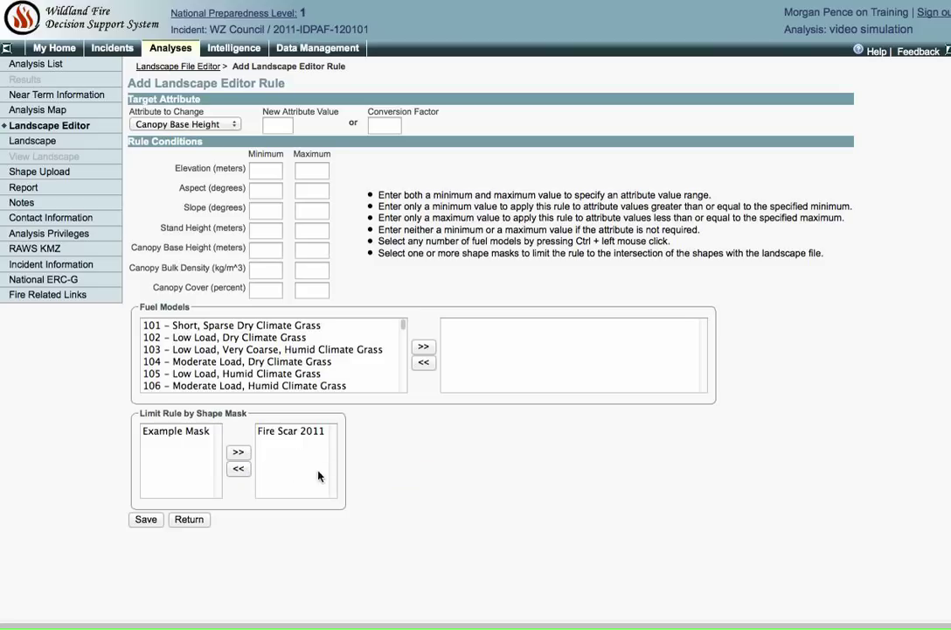
pyautogui.click(297, 432)
pyautogui.click(239, 470)
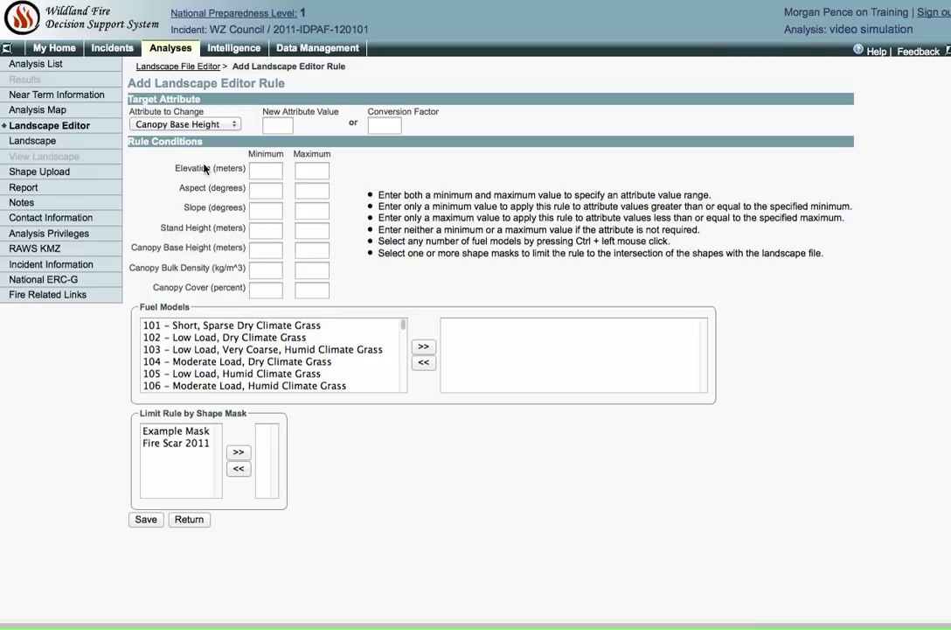
# - Make Fuel Model the attribute to change and set its new attribute value to 142
pyautogui.click(229, 124)
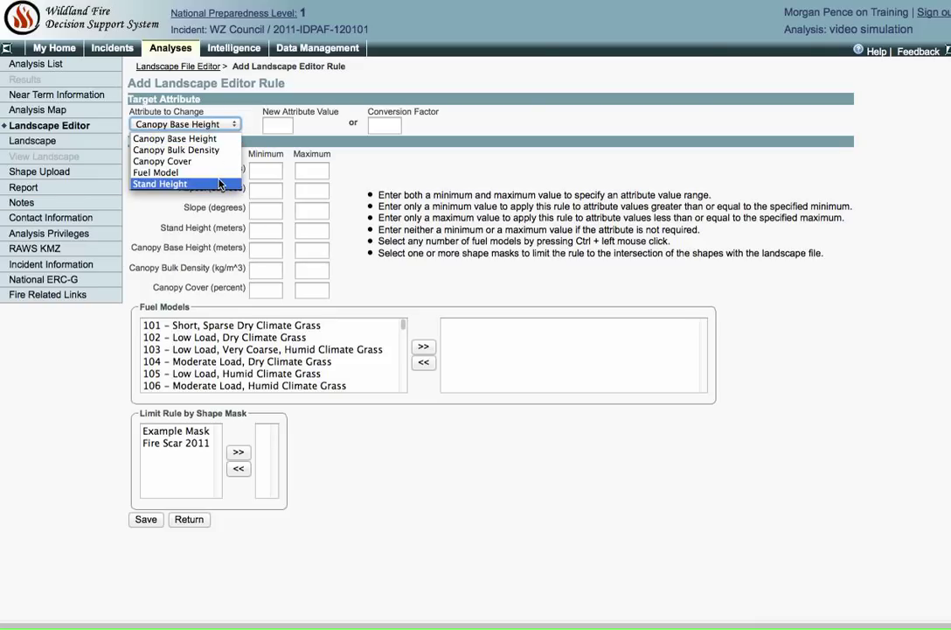
pyautogui.click(194, 184)
pyautogui.click(192, 127)
pyautogui.click(197, 175)
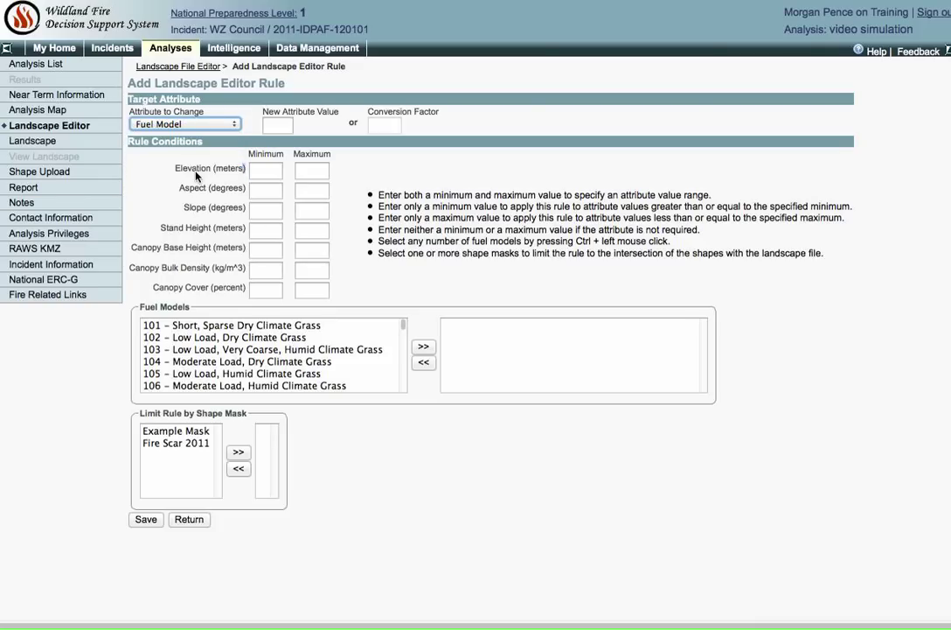
pyautogui.click(273, 125)
pyautogui.write('4')
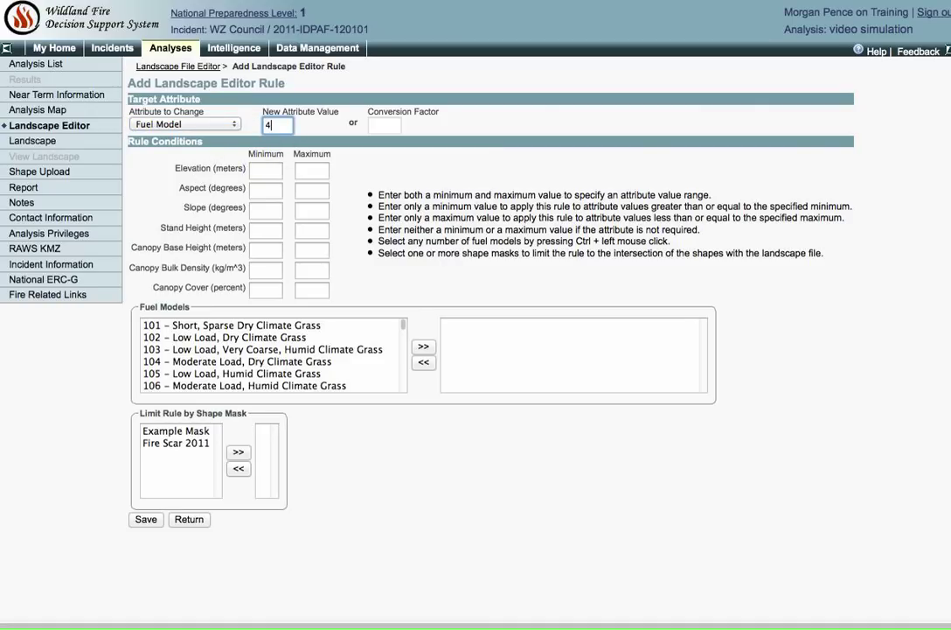
pyautogui.press('BackSpace')
pyautogui.write('142')
# - Apply the rule to fuel model 141 - Low Load Dry Climate Shrub and save it
pyautogui.scroll(-8, 404, 328)
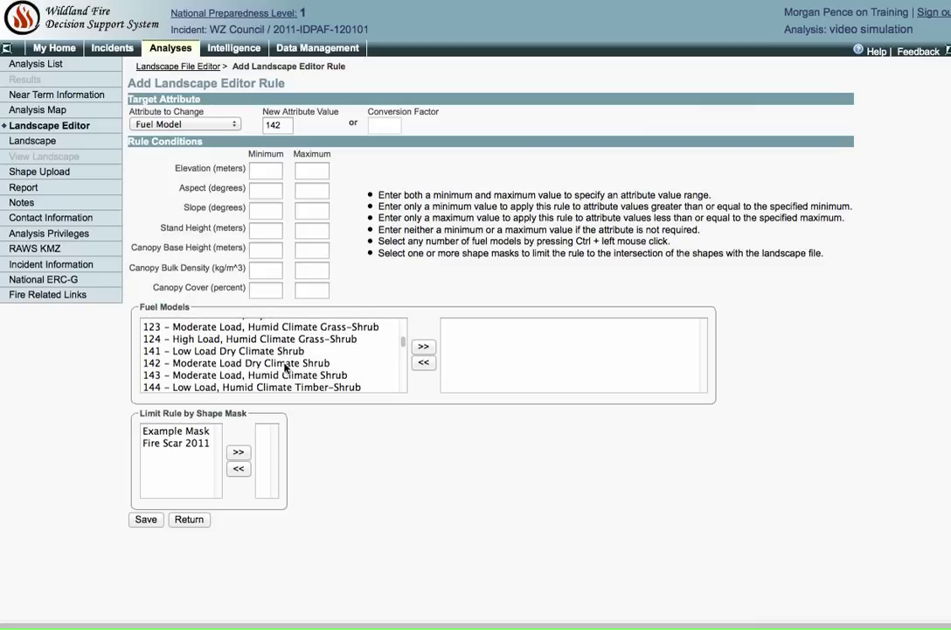
pyautogui.click(244, 353)
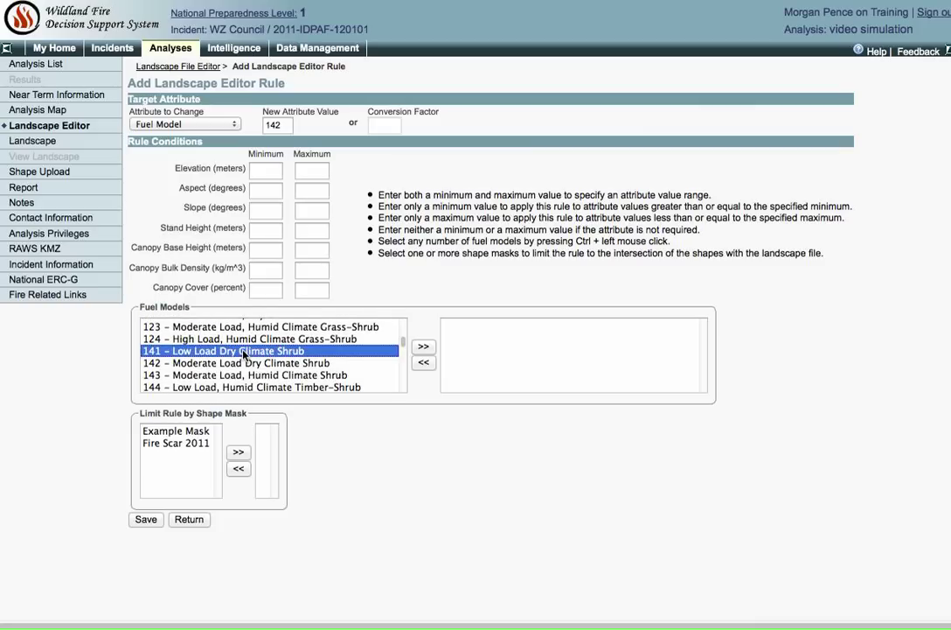
pyautogui.click(424, 347)
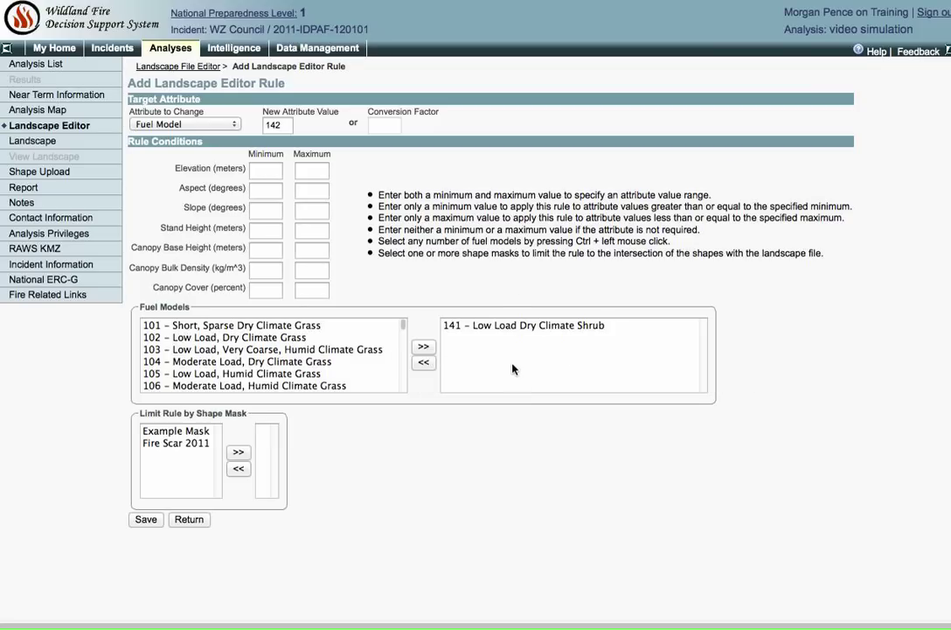
pyautogui.click(144, 519)
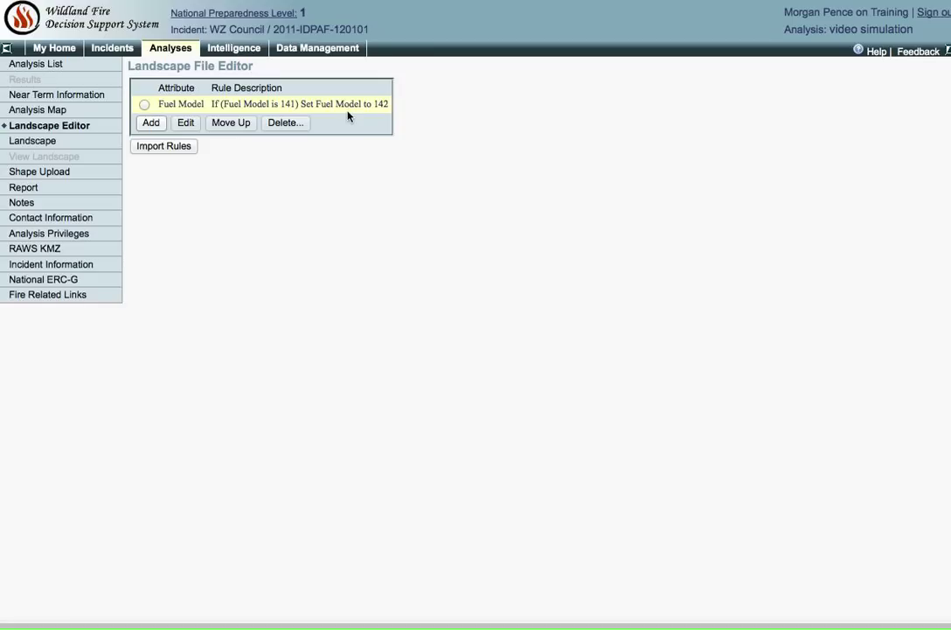
# - Start another rule that changes Canopy Base Height to a new attribute value of 1
pyautogui.click(151, 123)
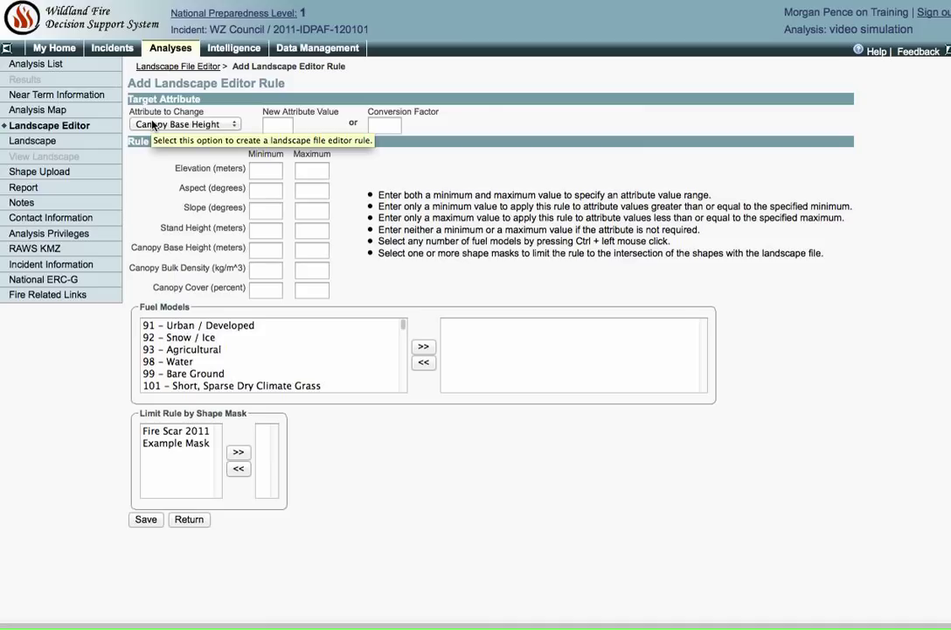
pyautogui.click(278, 124)
pyautogui.write('1')
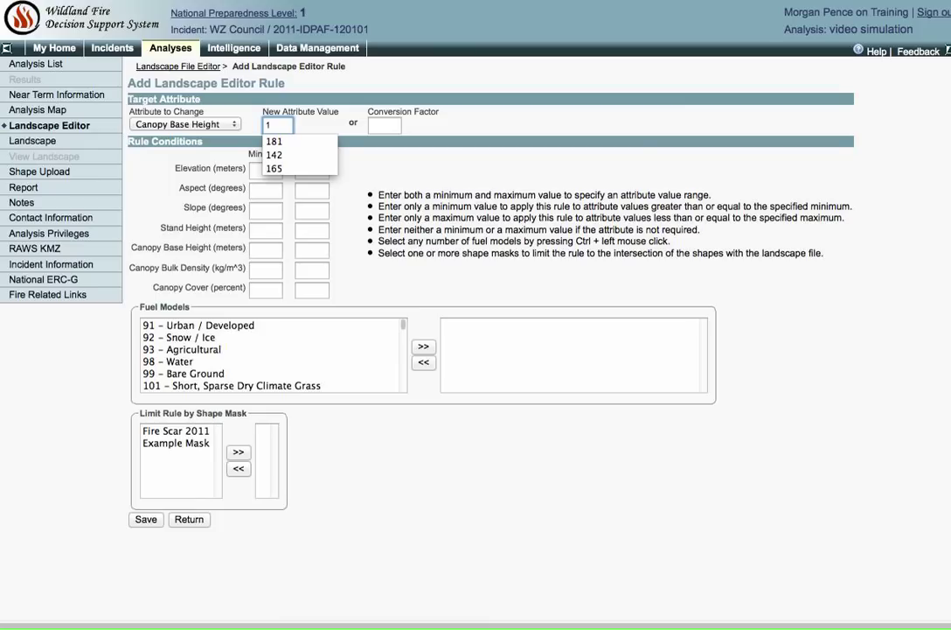
pyautogui.click(385, 130)
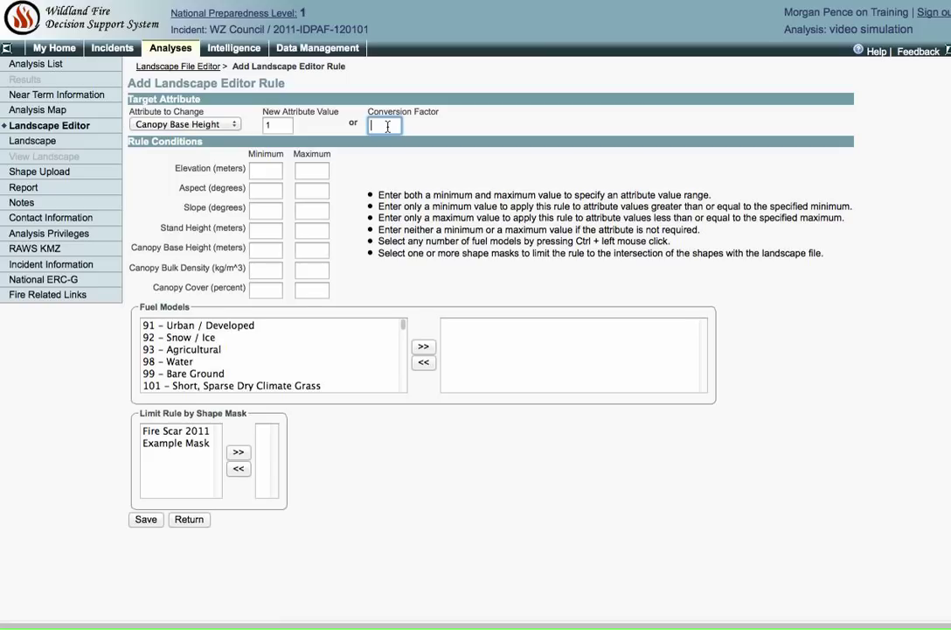
pyautogui.click(277, 123)
# - Apply the canopy base height rule to fuel model 165 - Very High Load, Dry Climate Timber-Shrub and save it
pyautogui.moveTo(404, 330); pyautogui.dragTo(406, 374)
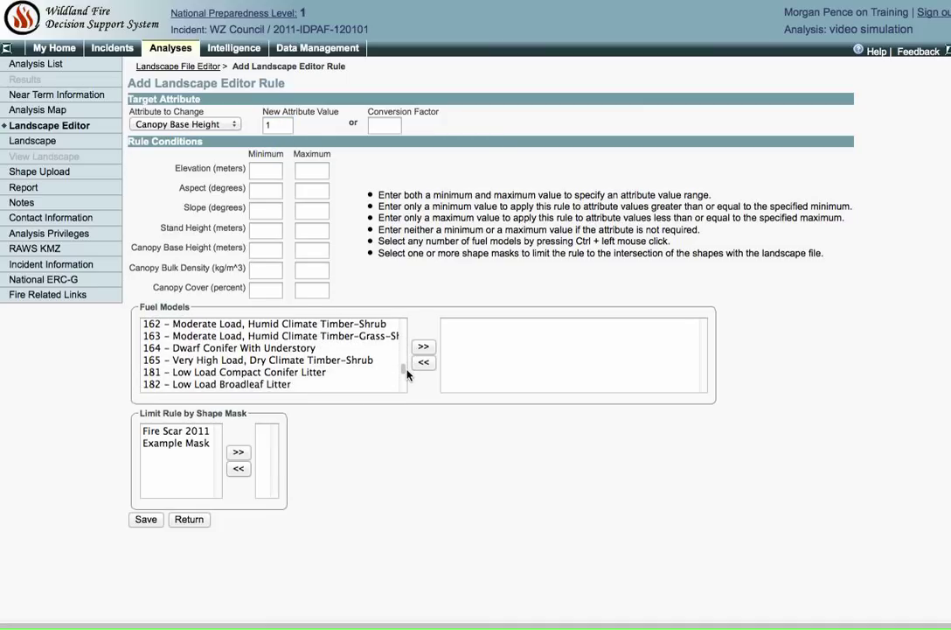
pyautogui.click(341, 360)
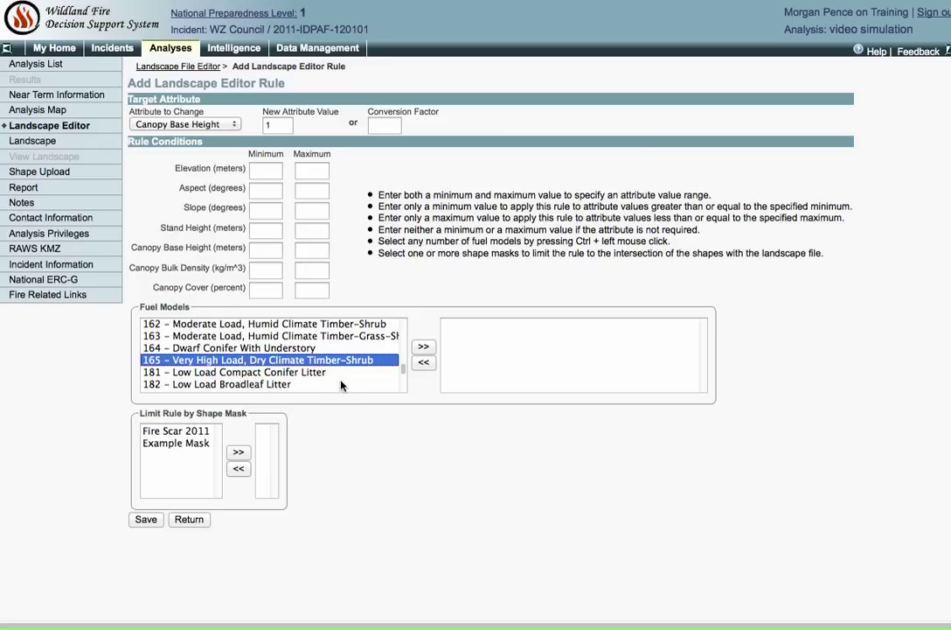
pyautogui.click(423, 347)
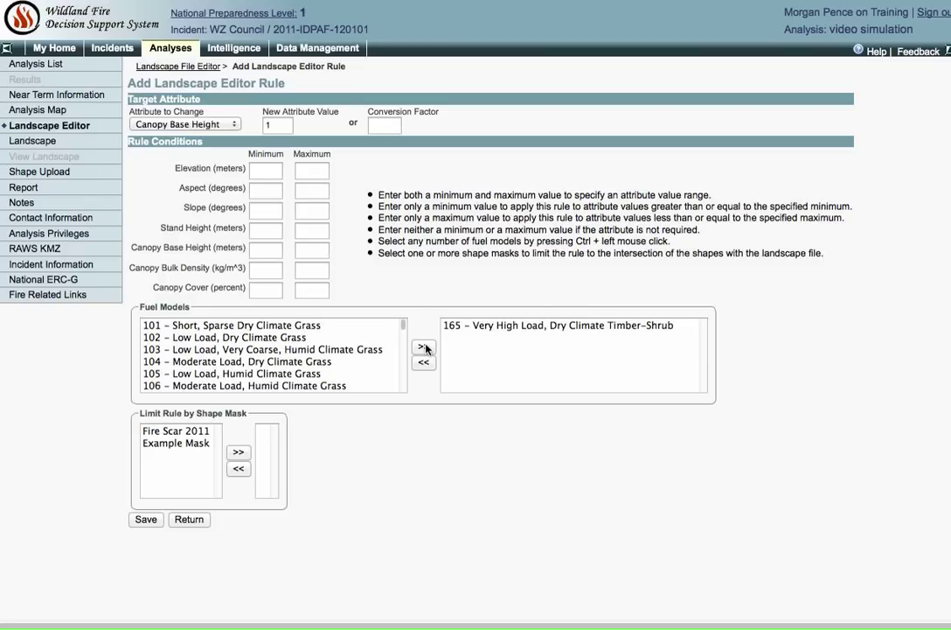
pyautogui.click(146, 519)
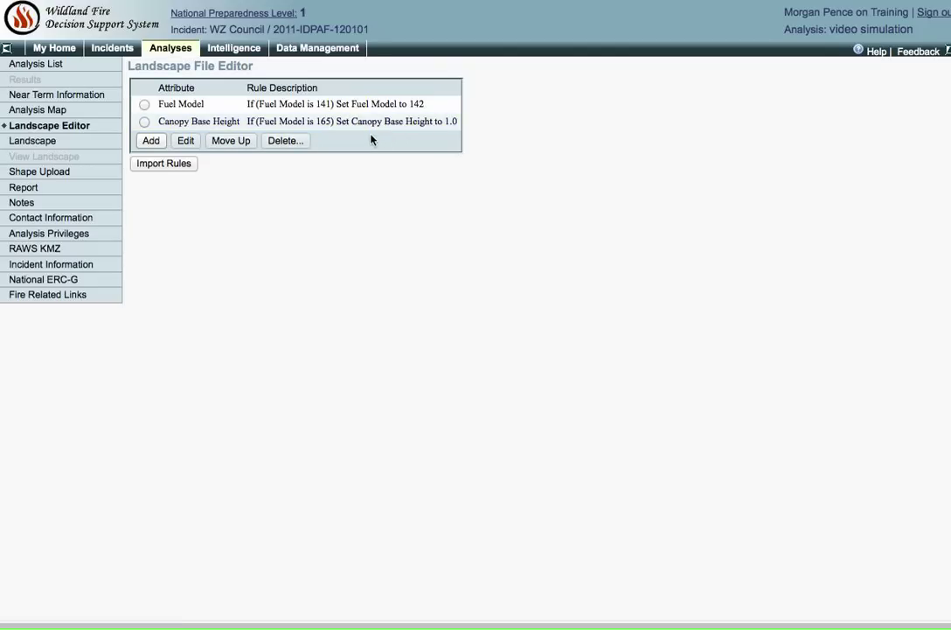
# - Start a third rule that changes Fuel Model to a new attribute value of 181
pyautogui.click(153, 143)
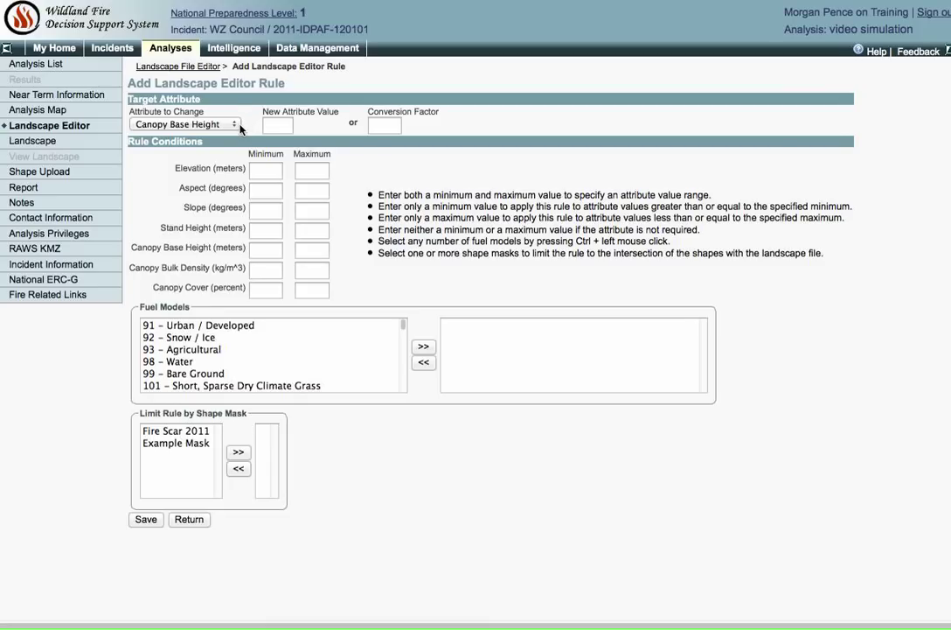
pyautogui.click(209, 124)
pyautogui.click(215, 174)
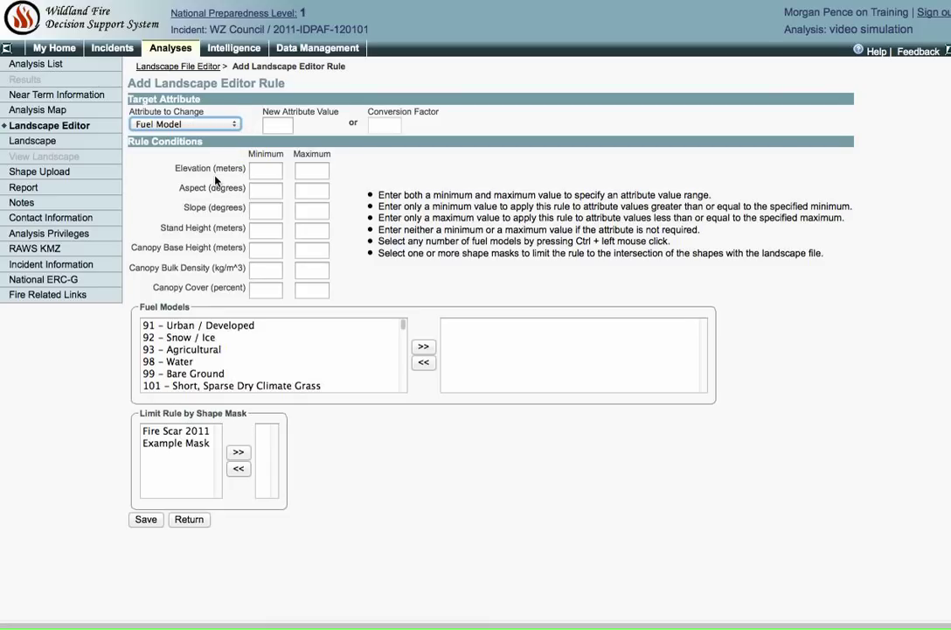
pyautogui.click(268, 127)
pyautogui.write('181')
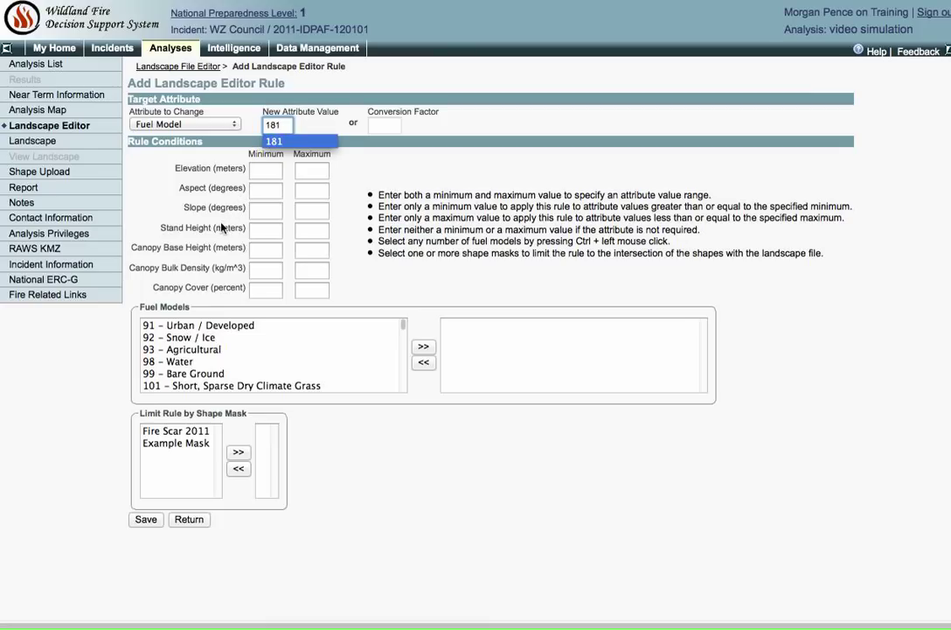
# - Limit the fuel model 181 rule to the Fire Scar 2011 shape mask and save it
pyautogui.click(166, 432)
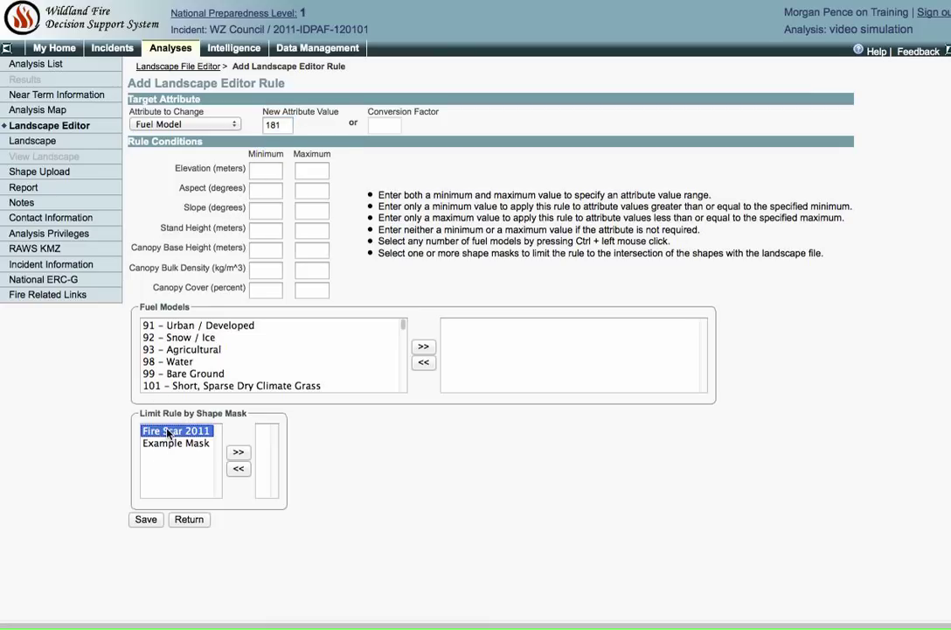
pyautogui.click(239, 452)
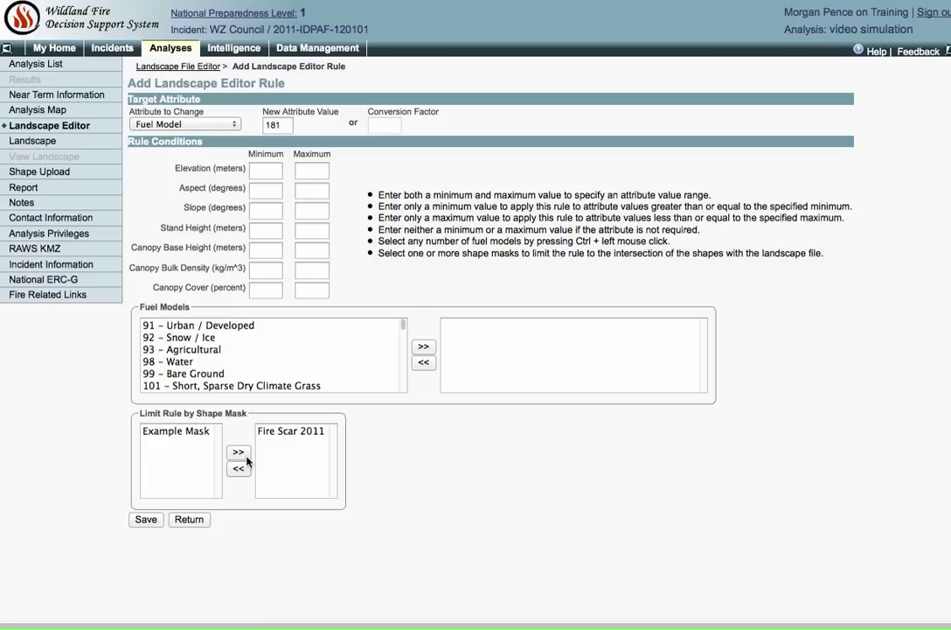
pyautogui.click(145, 523)
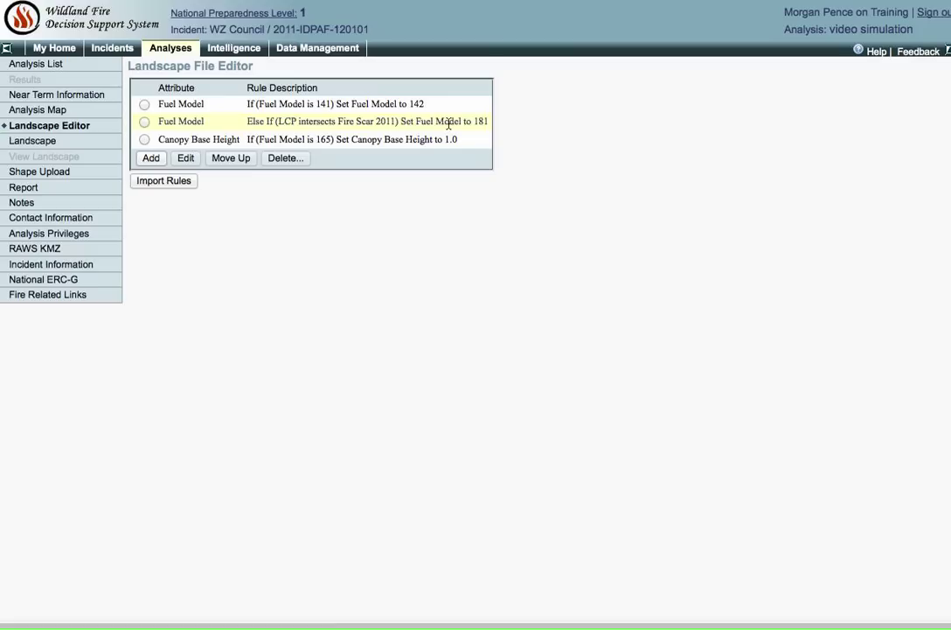
# - Move the Fire Scar 2011 fuel model rule up one place in the rule list
pyautogui.click(145, 127)
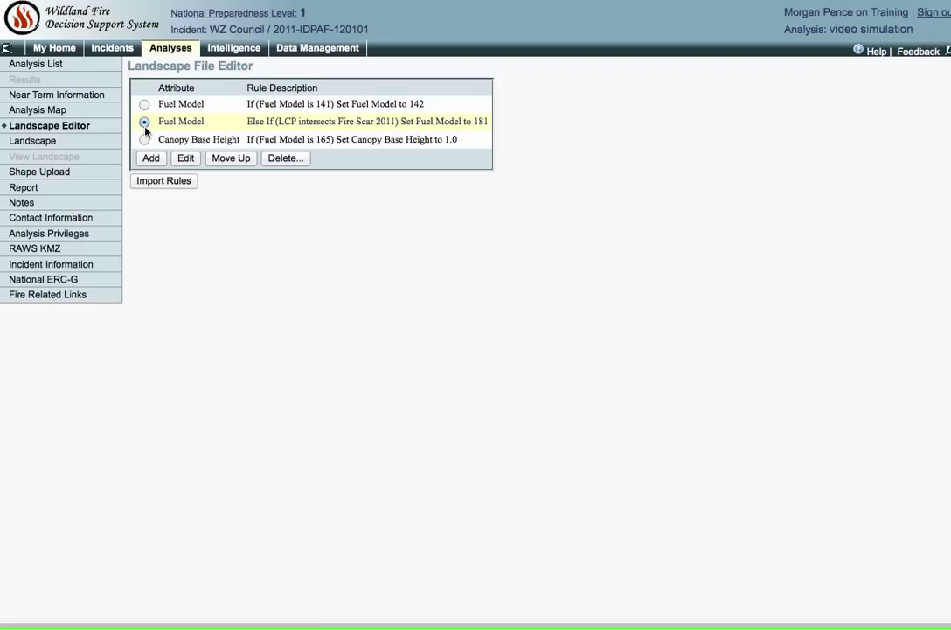
pyautogui.click(230, 159)
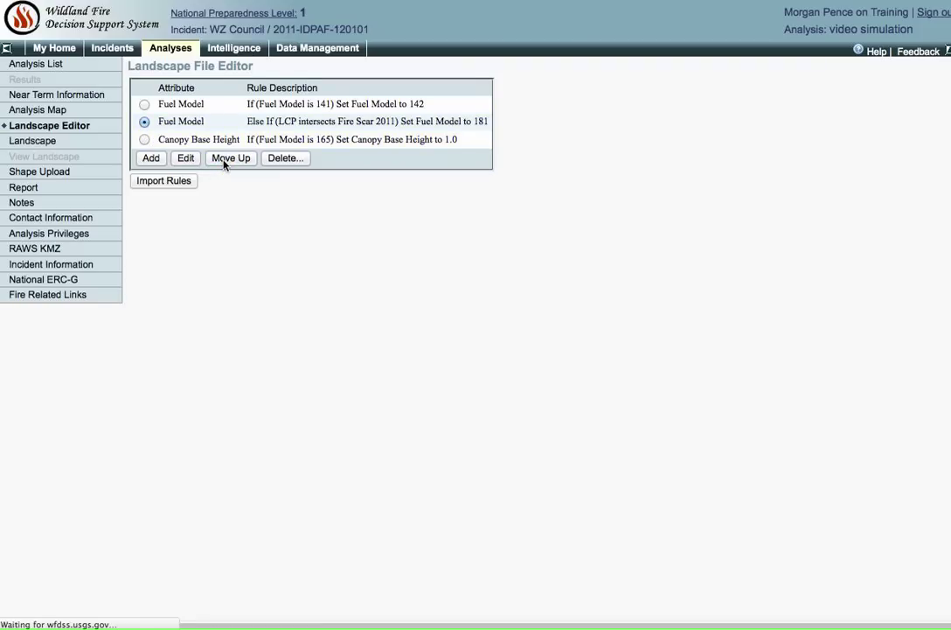